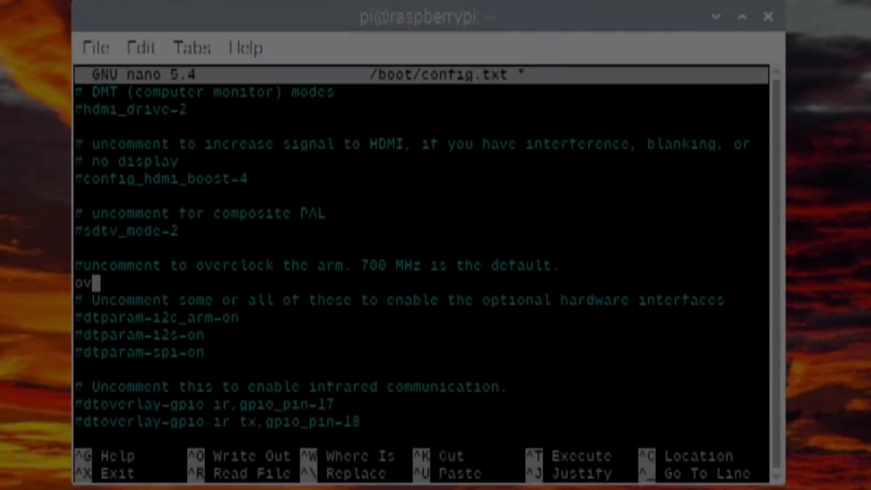
Add over_voltage=2 and arm_freq=1500 beneath the overclock comment in /boot/config.txt
{"action": "type", "text": "er_voltage=2"}
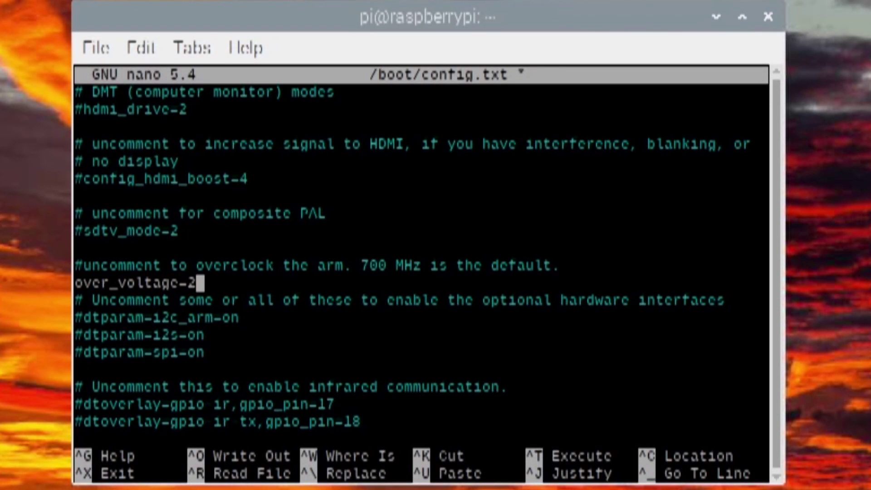
{"action": "key", "text": "Return"}
{"action": "type", "text": "arm_freq"}
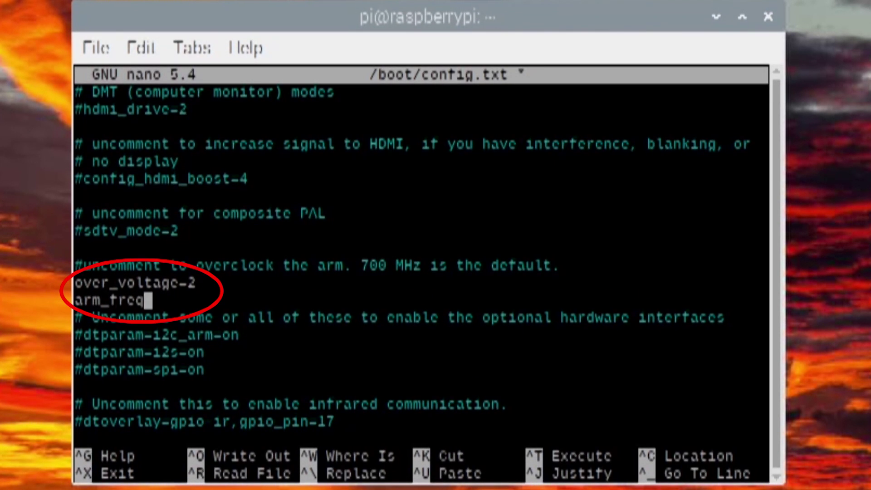
{"action": "type", "text": "=1500"}
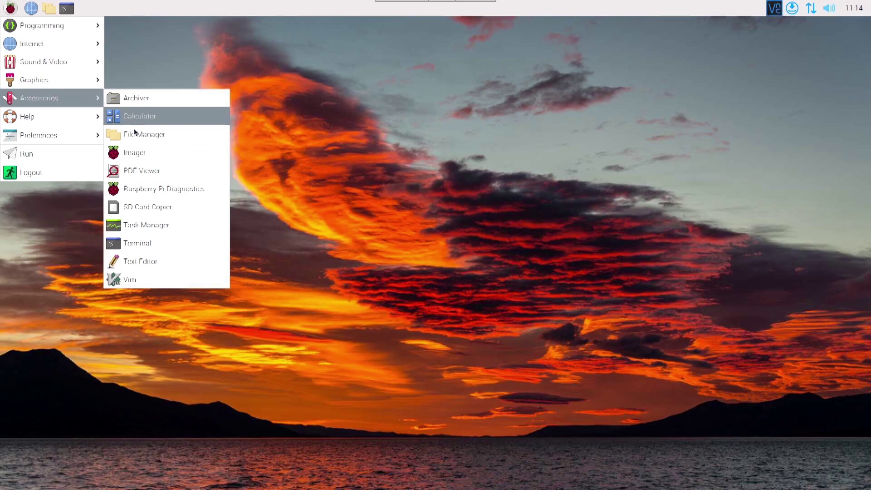
Launch Raspberry Pi Diagnostics and run the SD Card Speed Test, which returns FAIL
{"action": "left_click", "coordinate": [150, 189]}
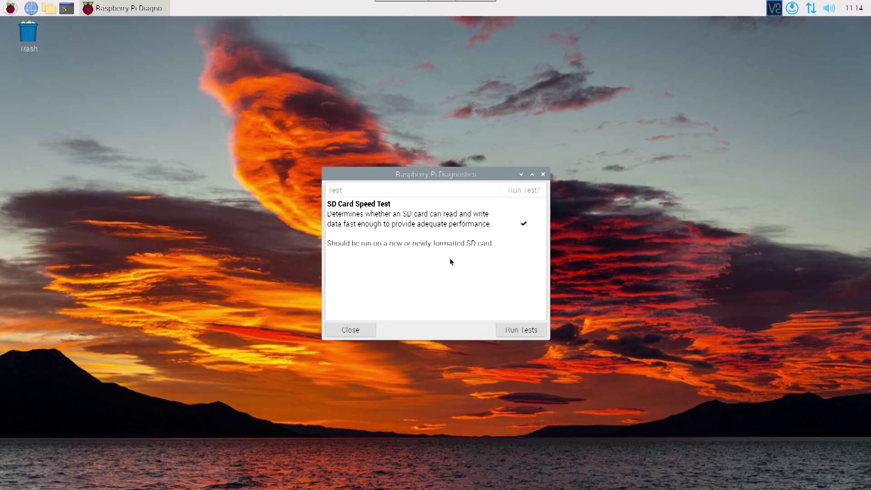
{"action": "left_click", "coordinate": [363, 336]}
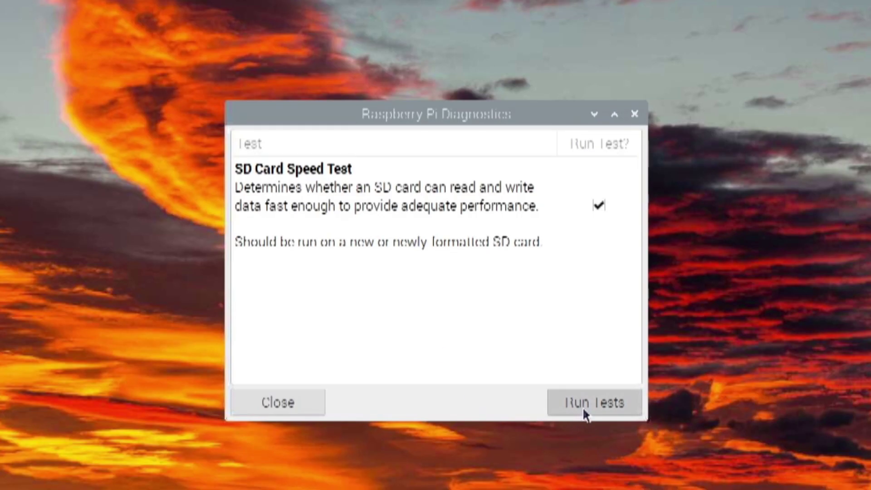
{"action": "left_click", "coordinate": [583, 404]}
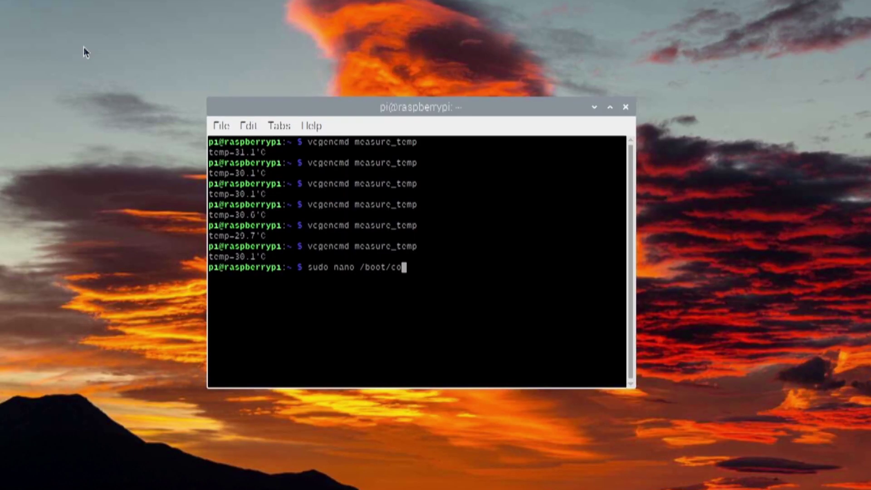
Open /boot/config.txt as root in nano and move to the final [all] section
{"action": "key", "text": "Return"}
{"action": "key", "text": "Down"}
{"action": "key", "text": "Down"}
{"action": "key", "text": "Down"}
{"action": "key", "text": "Down"}
{"action": "key", "text": "Down"}
{"action": "key", "text": "Down"}
{"action": "key", "text": "Down"}
{"action": "key", "text": "Down"}
{"action": "key", "text": "Down"}
{"action": "key", "text": "Down"}
{"action": "key", "text": "Down"}
{"action": "key", "text": "Down"}
{"action": "key", "text": "Down"}
{"action": "key", "text": "Down"}
{"action": "key", "text": "Down"}
{"action": "key", "text": "Down"}
{"action": "key", "text": "Down"}
{"action": "key", "text": "Down"}
{"action": "key", "text": "Down"}
{"action": "key", "text": "Down"}
{"action": "key", "text": "Up"}
{"action": "key", "text": "Up"}
{"action": "key", "text": "Up"}
{"action": "key", "text": "Up"}
{"action": "key", "text": "Up"}
{"action": "key", "text": "Up"}
{"action": "key", "text": "Up"}
{"action": "key", "text": "Up"}
{"action": "key", "text": "Up"}
{"action": "key", "text": "Up"}
{"action": "key", "text": "Up"}
{"action": "key", "text": "Up"}
{"action": "key", "text": "Up"}
{"action": "key", "text": "Up"}
{"action": "key", "text": "Up"}
{"action": "key", "text": "Up"}
{"action": "key", "text": "Up"}
{"action": "key", "text": "Up"}
{"action": "key", "text": "Up"}
{"action": "key", "text": "Up"}
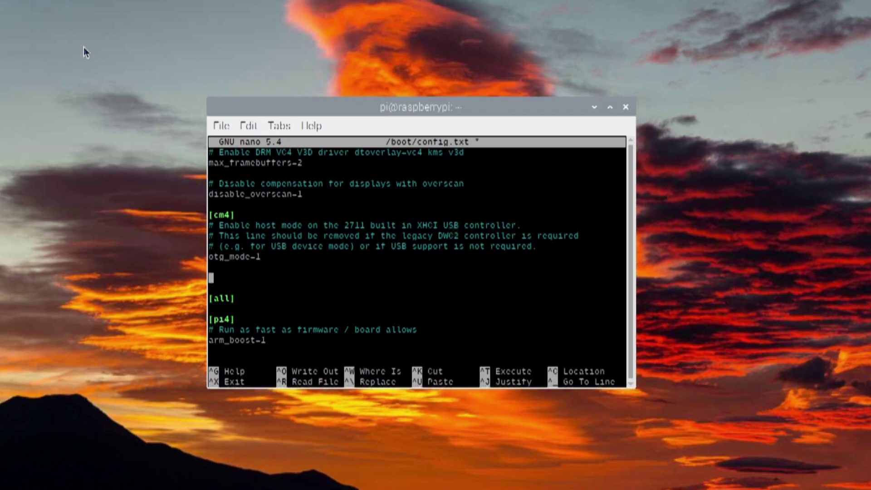
{"action": "key", "text": "Down"}
{"action": "key", "text": "Down"}
{"action": "key", "text": "Down"}
{"action": "key", "text": "Down"}
{"action": "key", "text": "Down"}
{"action": "key", "text": "Down"}
{"action": "key", "text": "Down"}
{"action": "key", "text": "Down"}
{"action": "key", "text": "Down"}
{"action": "key", "text": "Down"}
{"action": "key", "text": "Down"}
{"action": "key", "text": "Down"}
{"action": "key", "text": "Down"}
{"action": "key", "text": "Down"}
{"action": "key", "text": "Down"}
{"action": "key", "text": "Down"}
{"action": "key", "text": "Down"}
{"action": "key", "text": "Down"}
{"action": "key", "text": "Down"}
{"action": "key", "text": "Down"}
{"action": "type", "text": "dtoverlay"}
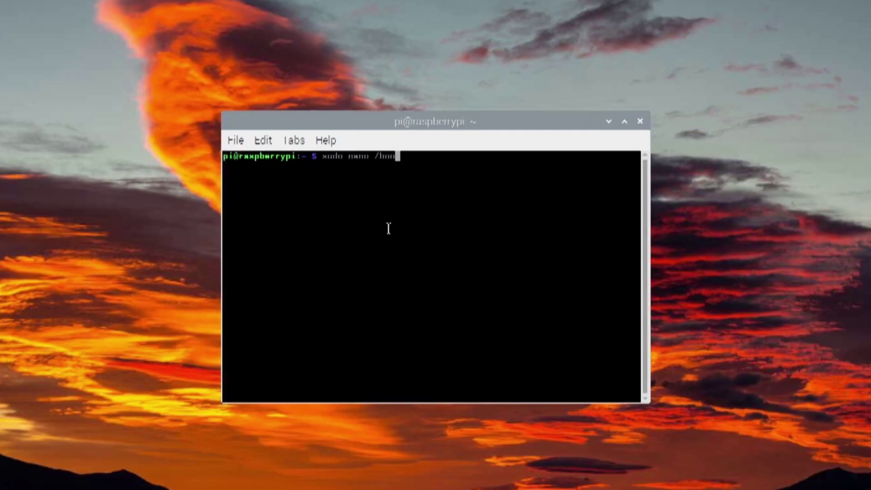
{"action": "type", "text": "t/config.txt"}
{"action": "key", "text": "Return"}
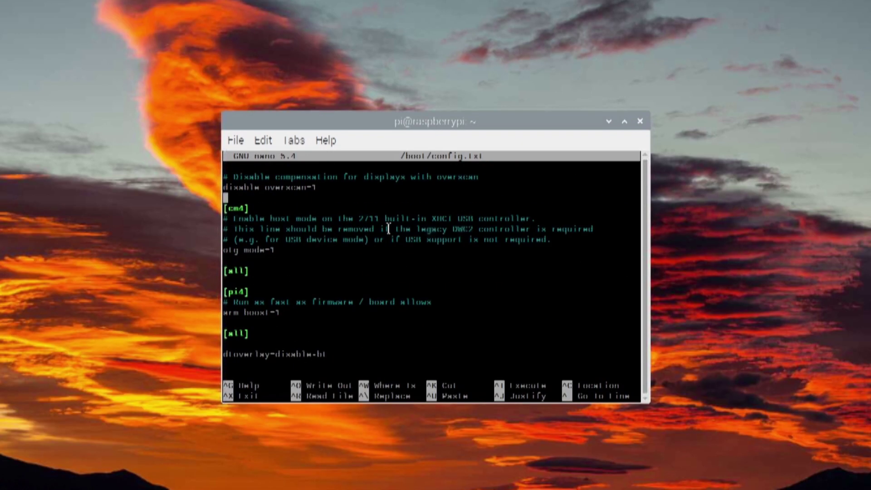
Add dtoverlay=disable-bt and dtoverlay=disable-wifi lines, then save config.txt
{"action": "key", "text": "Up"}
{"action": "key", "text": "Up"}
{"action": "key", "text": "Up"}
{"action": "key", "text": "Up"}
{"action": "key", "text": "Up"}
{"action": "key", "text": "Up"}
{"action": "key", "text": "Up"}
{"action": "key", "text": "Up"}
{"action": "key", "text": "Up"}
{"action": "key", "text": "Up"}
{"action": "key", "text": "Up"}
{"action": "key", "text": "Up"}
{"action": "key", "text": "Up"}
{"action": "key", "text": "Up"}
{"action": "key", "text": "Up"}
{"action": "key", "text": "Up"}
{"action": "key", "text": "Up"}
{"action": "key", "text": "Up"}
{"action": "key", "text": "Up"}
{"action": "key", "text": "Up"}
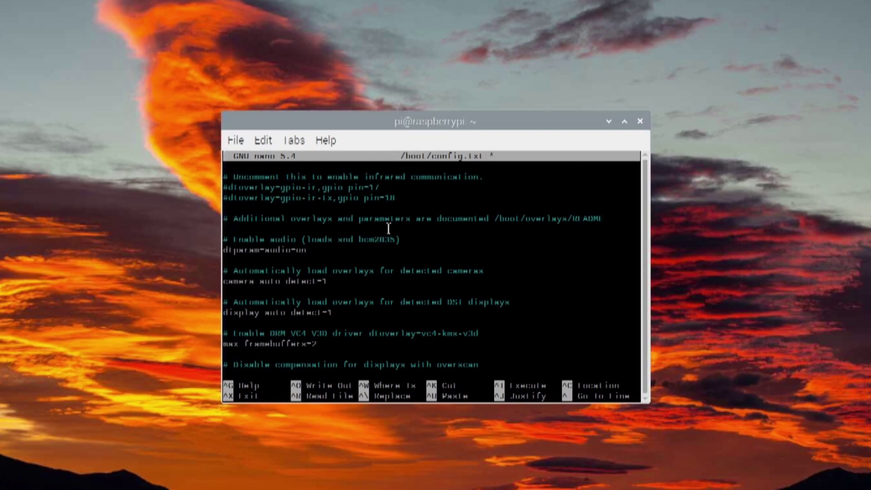
{"action": "type", "text": "dtoverlay="}
{"action": "type", "text": "dto"}
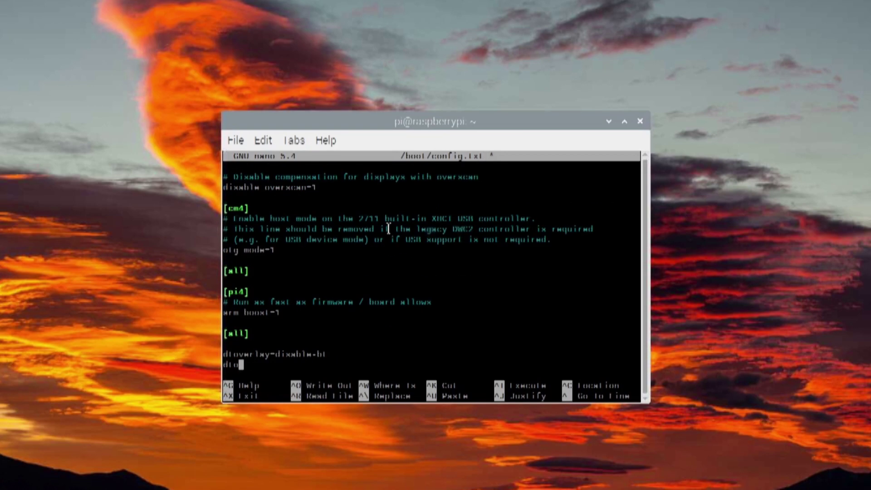
{"action": "type", "text": "verlay=disable-wifi"}
{"action": "key", "text": "ctrl+o"}
{"action": "key", "text": "Return"}
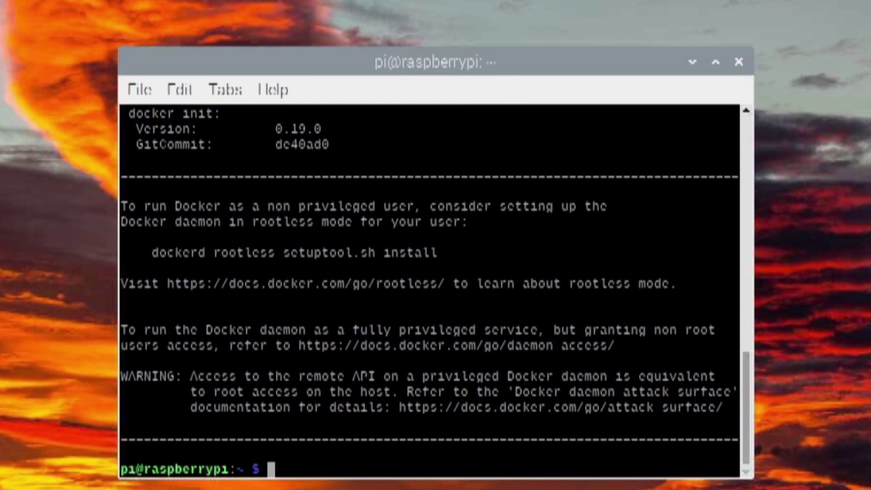
Paste and run 'sudo usermod -aG docker pi' to add pi to the docker group
{"action": "right_click", "coordinate": [381, 415]}
{"action": "left_click", "coordinate": [431, 489]}
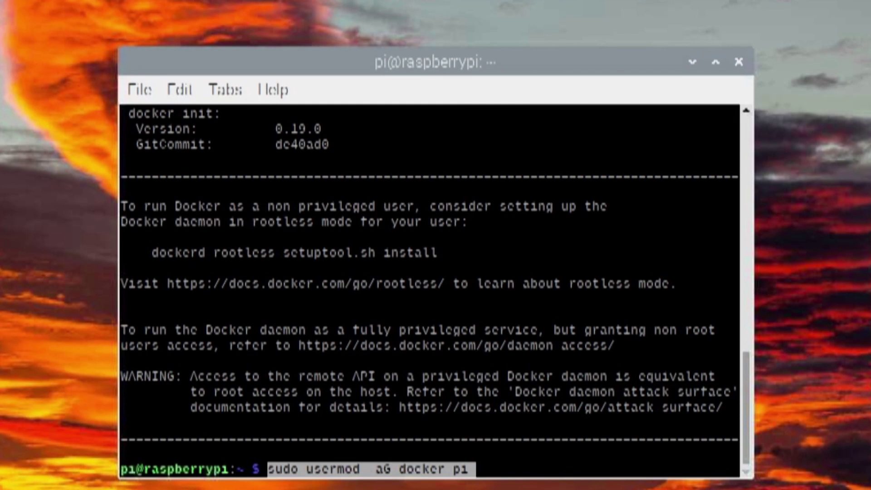
{"action": "key", "text": "Return"}
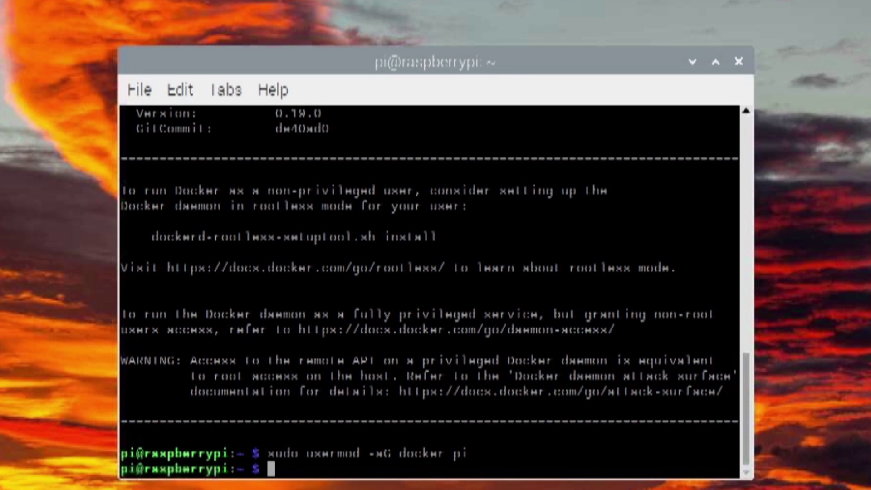
Exit the shell, open a new terminal and list pi's groups with groups
{"action": "type", "text": "logout"}
{"action": "key", "text": "Return"}
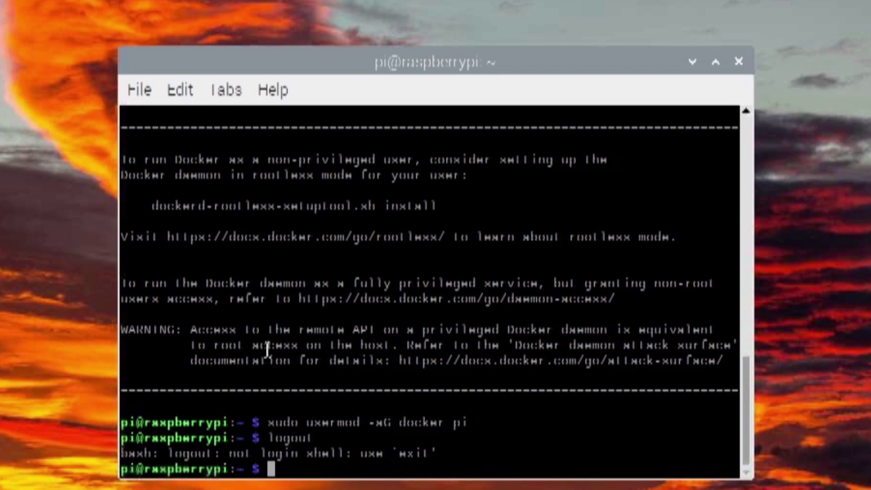
{"action": "type", "text": "exit"}
{"action": "key", "text": "Return"}
{"action": "key", "text": "ctrl+alt+t"}
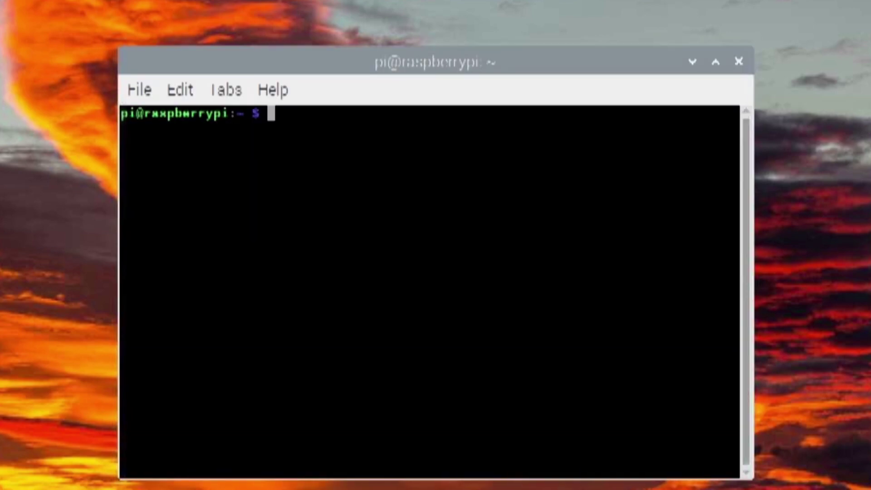
{"action": "type", "text": "groups"}
{"action": "key", "text": "Return"}
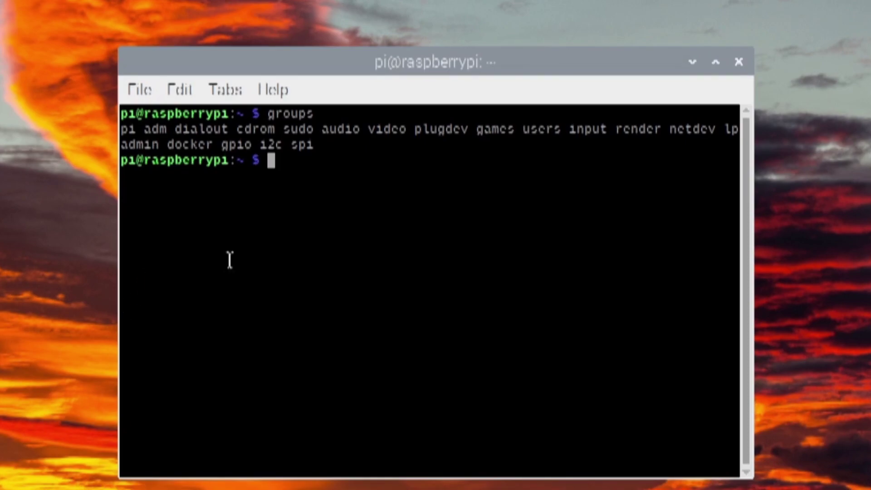
Paste and run 'docker run hello-world' to test the Docker installation
{"action": "right_click", "coordinate": [271, 255]}
{"action": "left_click", "coordinate": [365, 356]}
{"action": "key", "text": "Return"}
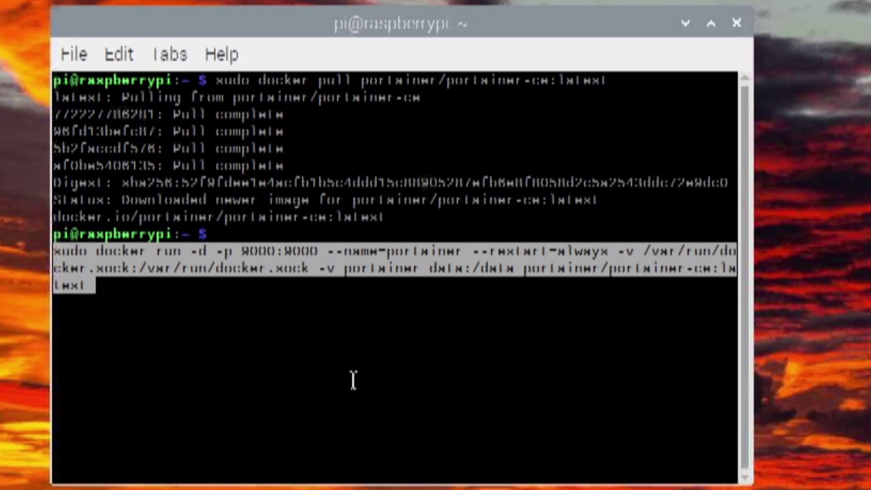
Start the always-restarting portainer container on port 9000, then create the Portainer administrator user
{"action": "key", "text": "Return"}
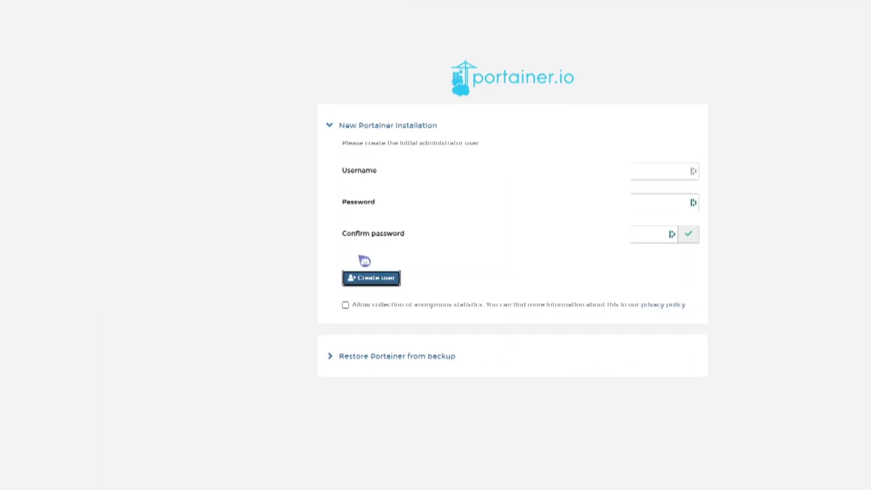
{"action": "left_click", "coordinate": [364, 284]}
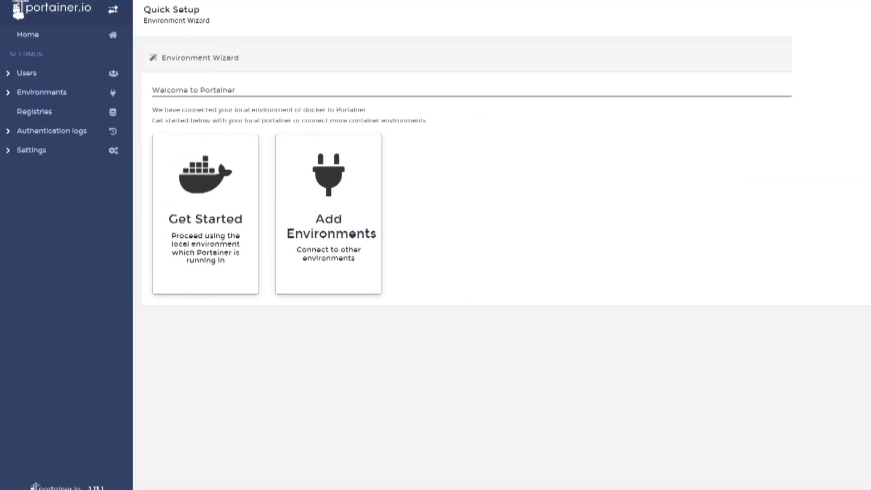
Get started with the local Docker environment and view its Containers list
{"action": "left_click", "coordinate": [247, 268]}
{"action": "left_click", "coordinate": [209, 182]}
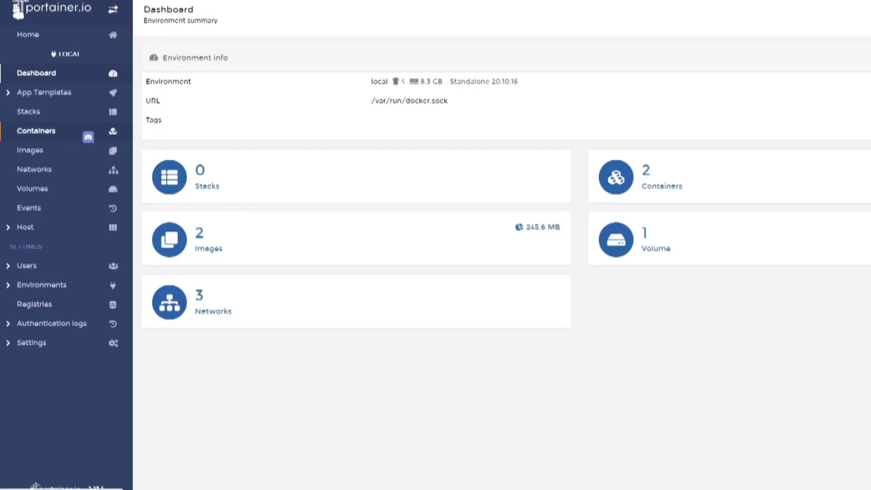
{"action": "left_click", "coordinate": [88, 136]}
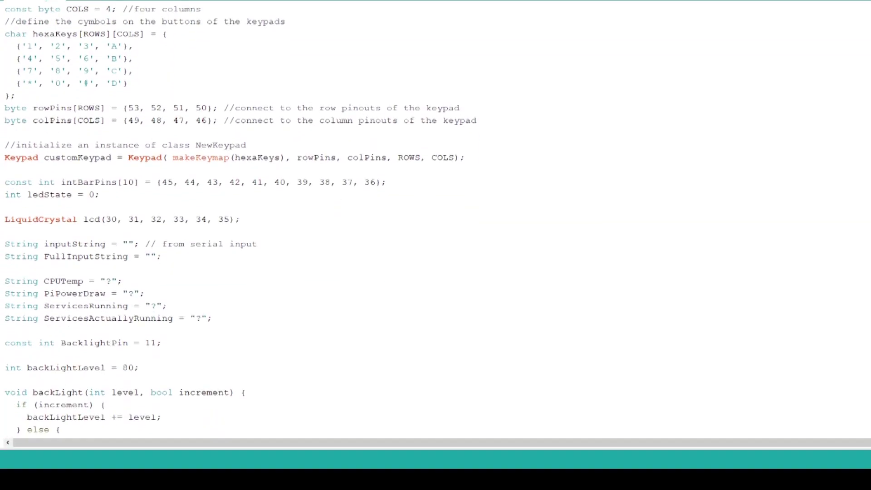
{"action": "scroll", "coordinate": [435, 218], "scroll_direction": "down", "scroll_amount": 18}
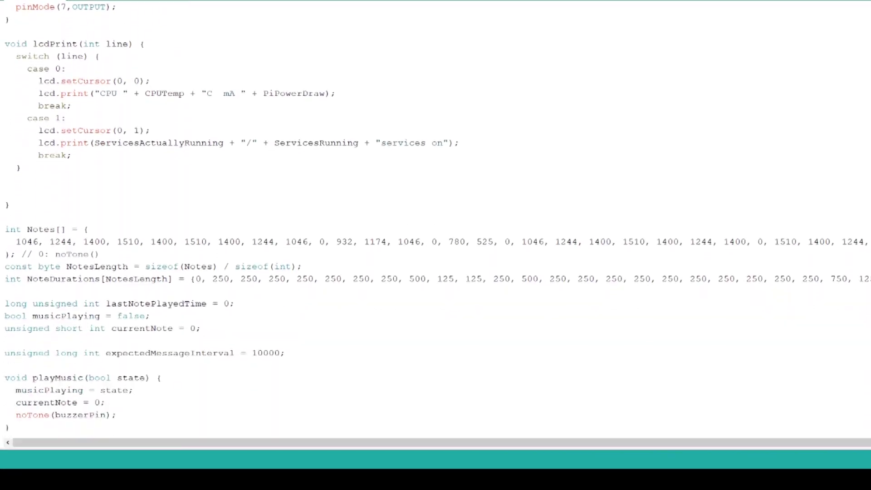
{"action": "scroll", "coordinate": [435, 218], "scroll_direction": "down", "scroll_amount": 18}
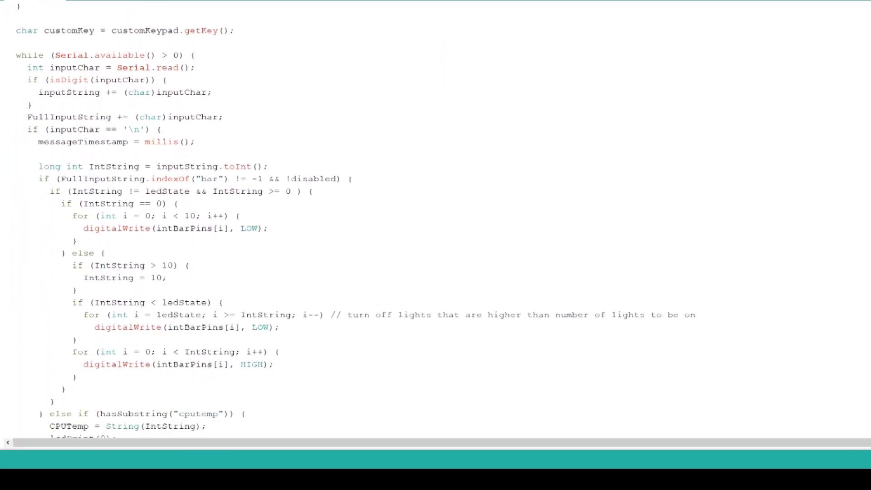
{"action": "scroll", "coordinate": [436, 218], "scroll_direction": "down", "scroll_amount": 18}
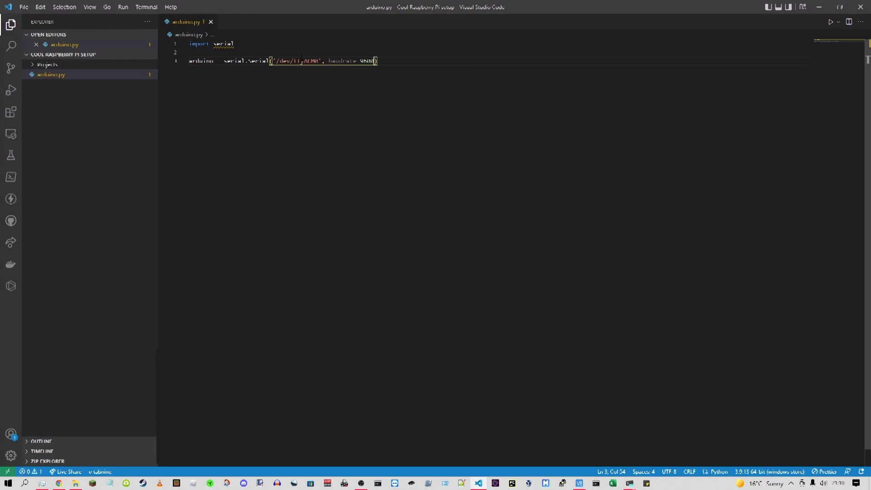
{"action": "key", "text": "Return"}
{"action": "key", "text": "Return"}
In arduino.py, import serial and add a while arduino.is_open() loop reading data
{"action": "type", "text": "while"}
{"action": "key", "text": "Tab"}
{"action": "type", "text": "arduino.is_open()"}
{"action": "key", "text": "Tab"}
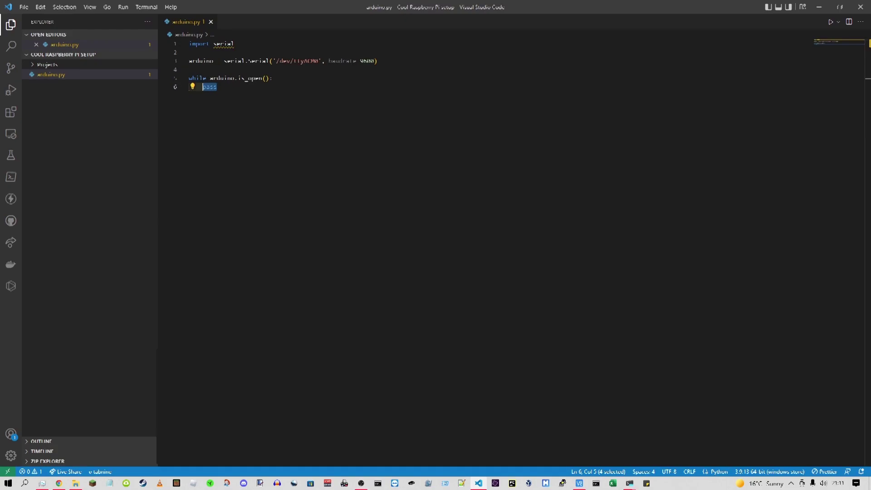
{"action": "type", "text": "data"}
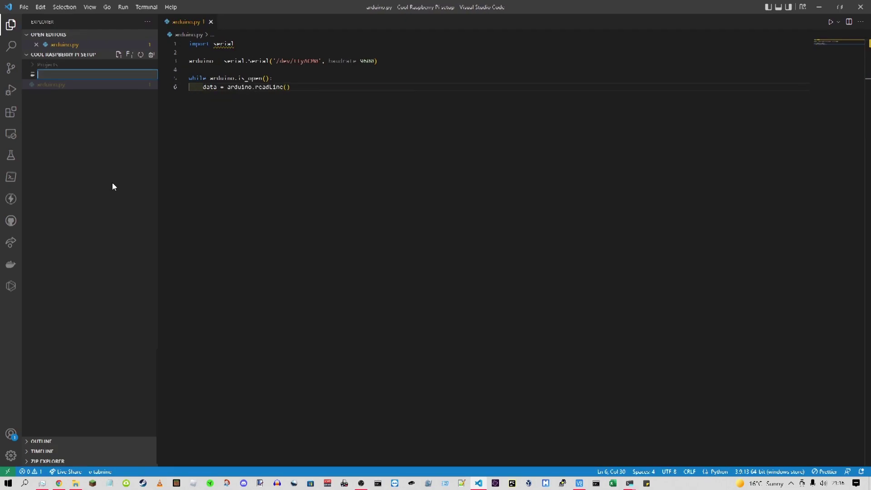
Create a Dockerfile starting with FROM python:3.9
{"action": "type", "text": "Dockerfile"}
{"action": "key", "text": "Return"}
{"action": "type", "text": "python:3.9"}
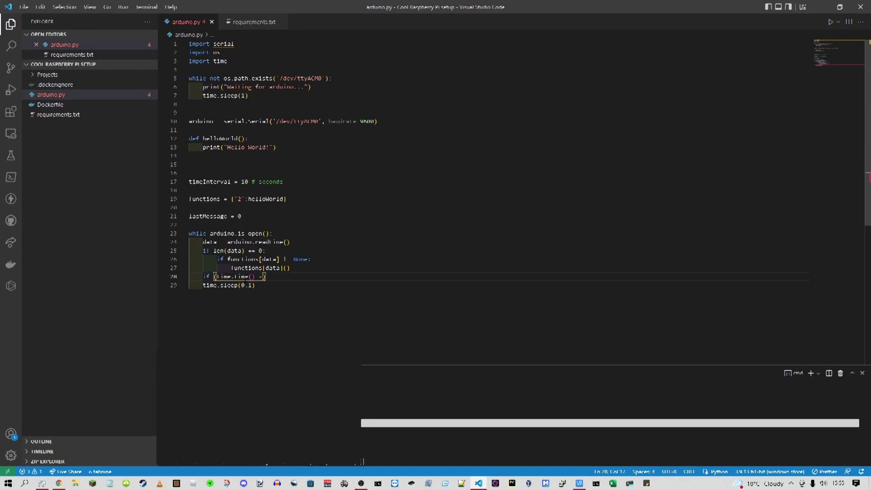
{"action": "key", "text": "Return"}
{"action": "type", "text": "p,power,running,actual"}
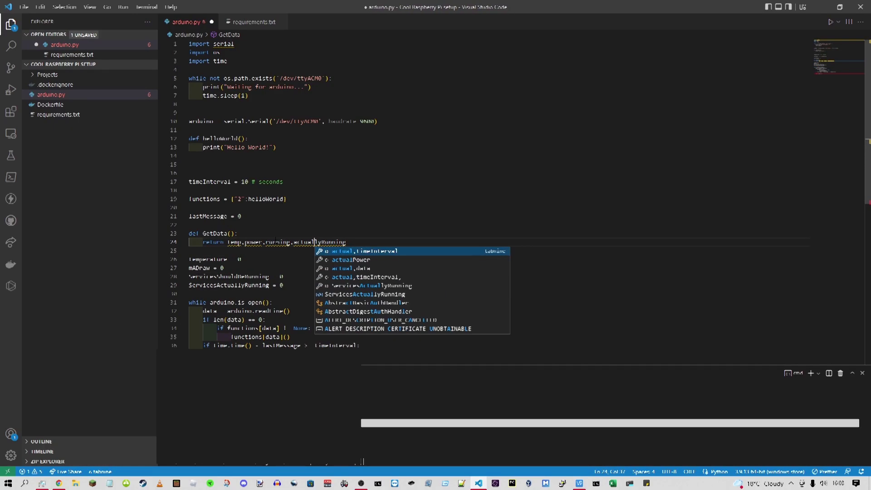
Add an arduino.write call sending the cputemp value inside the loop
{"action": "key", "text": "Return"}
{"action": "key", "text": "Return"}
{"action": "key", "text": "Return"}
{"action": "key", "text": "Up"}
{"action": "key", "text": "Up"}
{"action": "key", "text": "Up"}
{"action": "type", "text": "with p(em"}
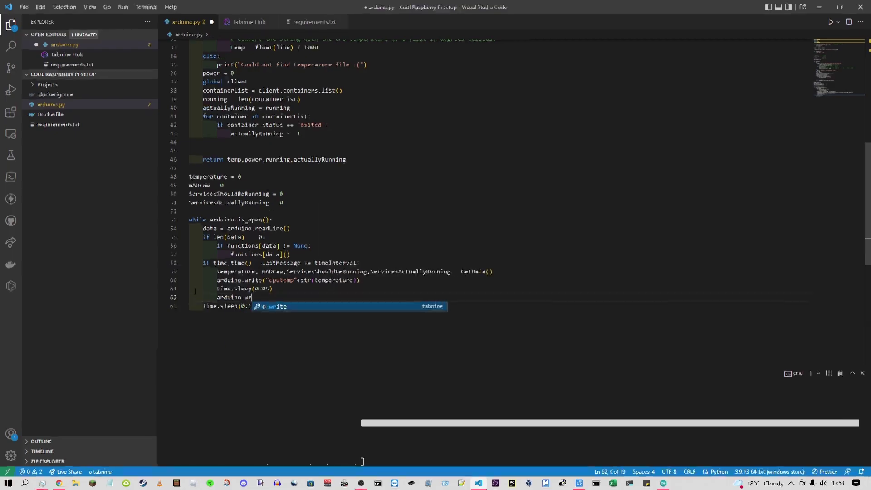
{"action": "key", "text": "Tab"}
{"action": "key", "text": "Up"}
{"action": "key", "text": "Up"}
{"action": "key", "text": "End"}
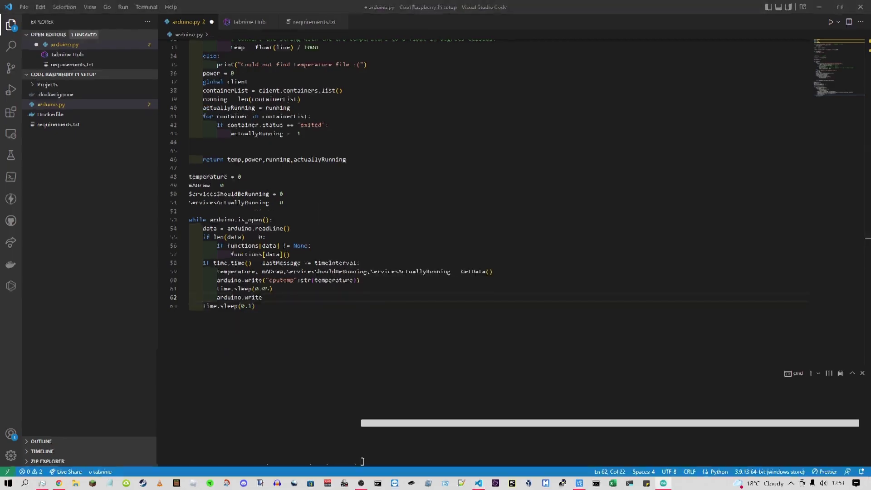
{"action": "key", "text": "shift+Up"}
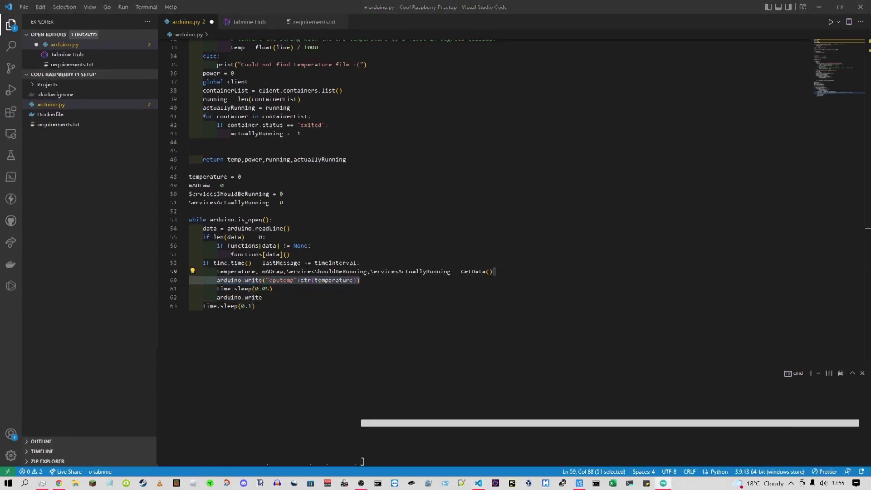
Add servicesonline and servicesrunning writes separated by time.sleep(0.05), then save arduino.py
{"action": "key", "text": "Down"}
{"action": "key", "text": "Down"}
{"action": "key", "text": "Down"}
{"action": "type", "text": "(\"servicesonline\"+ServicesActuallyRunning)"}
{"action": "key", "text": "Return"}
{"action": "type", "text": "time.sleep(0.05)"}
{"action": "key", "text": "Return"}
{"action": "type", "text": "arduino.write(\"servic"}
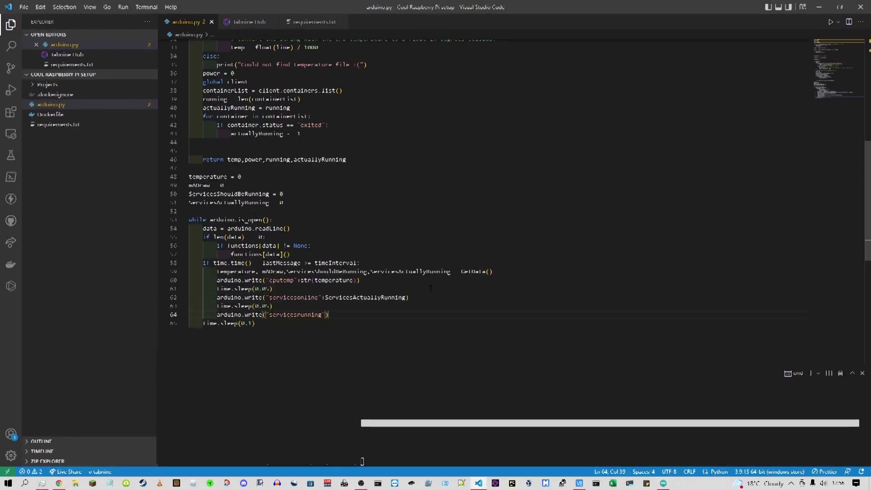
{"action": "type", "text": "esrunning\"+ServicesShouldBeRunning"}
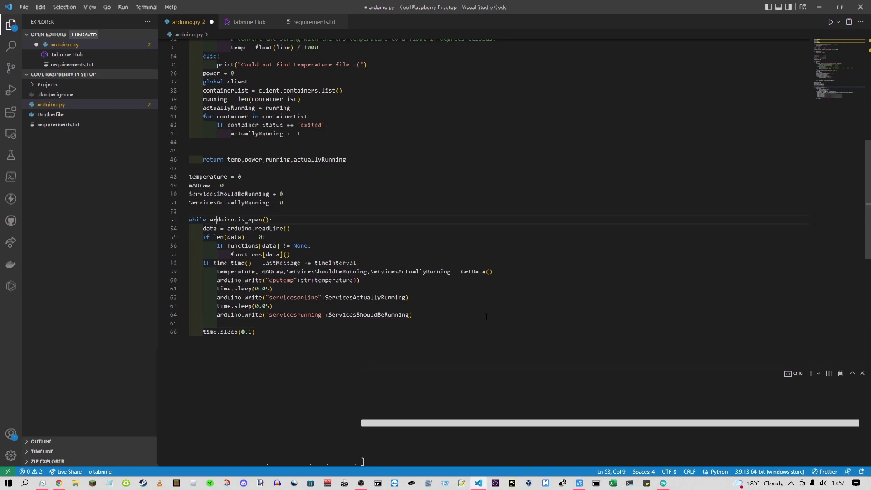
{"action": "key", "text": "ctrl+s"}
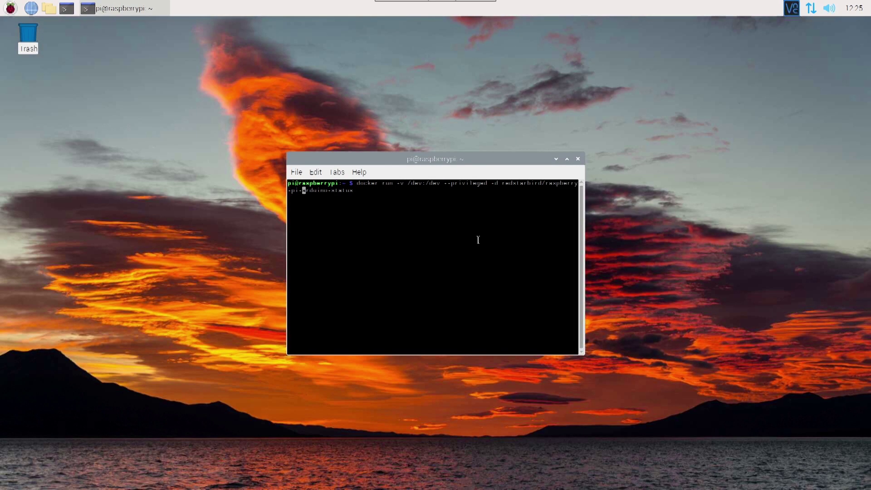
Run the docker run -v /dev:/dev --privileged -d --rm --tty command for raspberry-pi-arduino-status
{"action": "key", "text": "Return"}
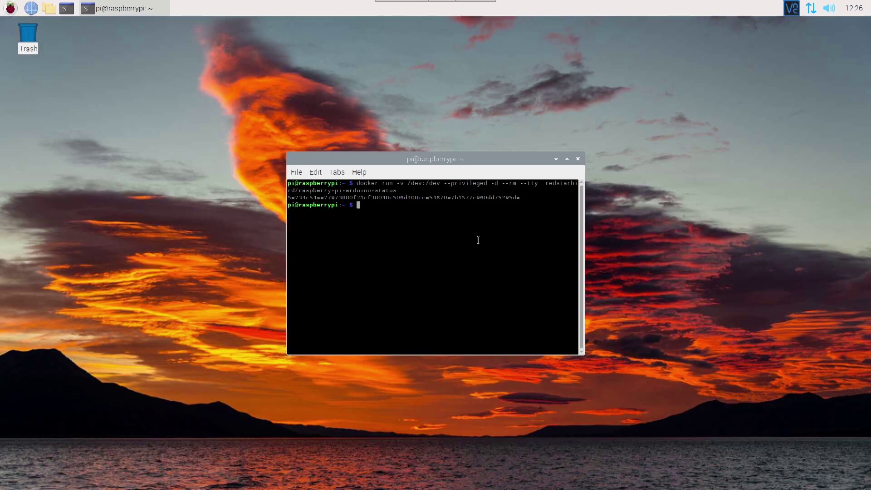